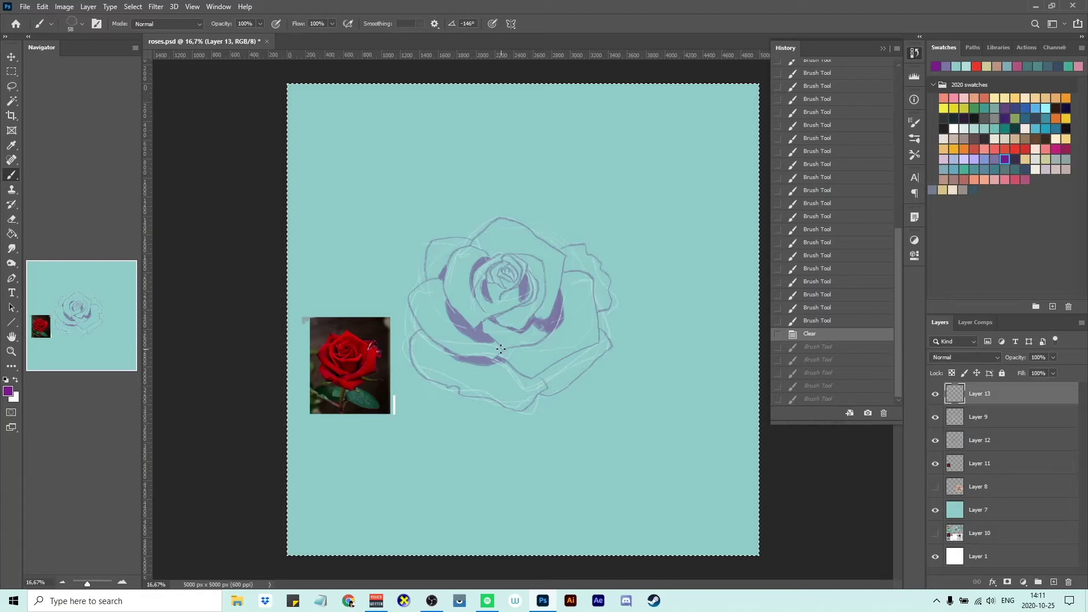
Trace purple outline lines on the rose's left, top and inner petals.
left_click_drag(500, 349, 492, 358)
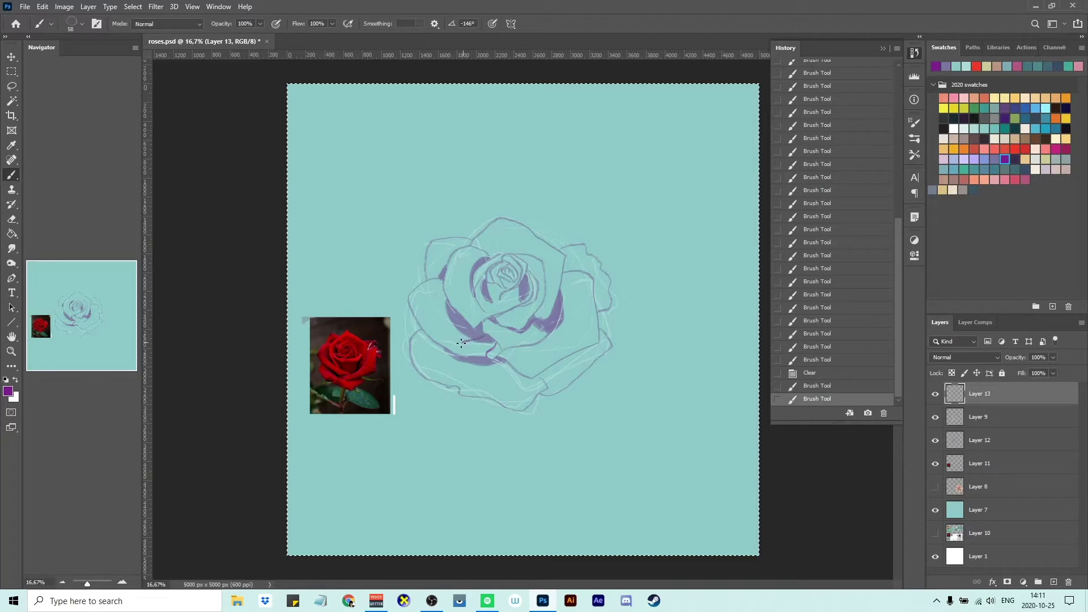
left_click_drag(457, 327, 423, 324)
mouse_move(453, 311)
left_mouse_down()
mouse_move(415, 290)
mouse_move(426, 265)
left_mouse_up()
left_click_drag(503, 256, 502, 220)
mouse_move(524, 253)
left_mouse_down()
mouse_move(518, 227)
mouse_move(538, 242)
left_mouse_up()
mouse_move(554, 261)
left_mouse_down()
mouse_move(544, 241)
mouse_move(553, 249)
left_mouse_up()
mouse_move(532, 265)
left_mouse_down()
mouse_move(527, 245)
mouse_move(489, 262)
left_mouse_up()
left_click_drag(496, 266, 491, 266)
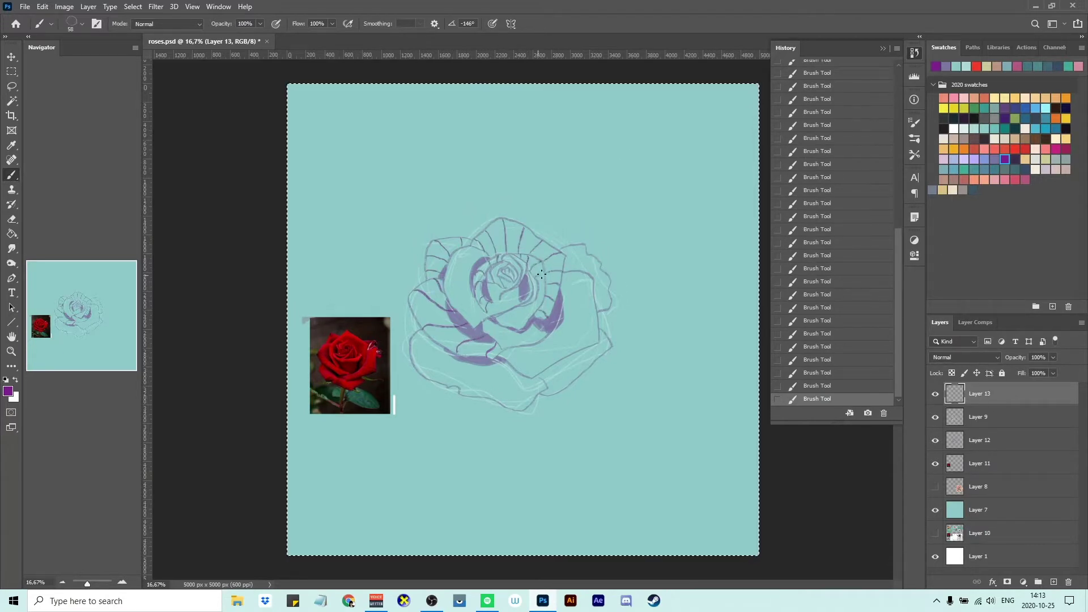
Add outline lines on the right and lower petals, erasing a stray line.
key("e")
left_click_drag(557, 267, 545, 275)
key("b")
left_click_drag(595, 326, 564, 342)
left_click_drag(589, 278, 565, 292)
mouse_move(544, 346)
left_mouse_down()
mouse_move(535, 374)
mouse_move(498, 405)
left_mouse_up()
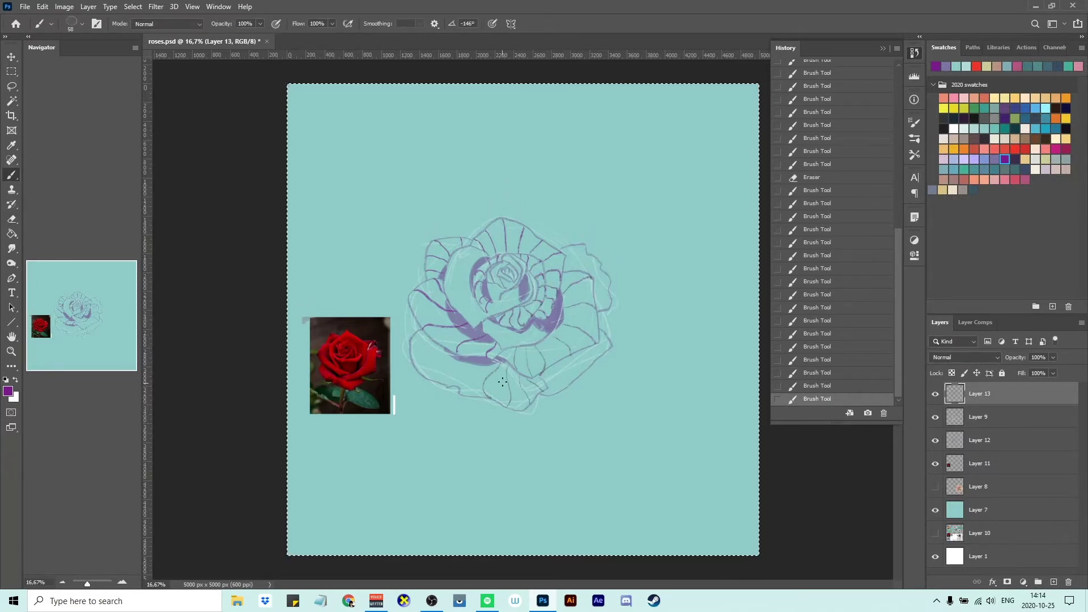
mouse_move(477, 364)
left_mouse_down()
mouse_move(466, 394)
mouse_move(445, 386)
left_mouse_up()
left_click_drag(435, 340, 419, 369)
Undo two unwanted strokes and add small finishing strokes to the outlines.
key("ctrl+z")
key("ctrl+z")
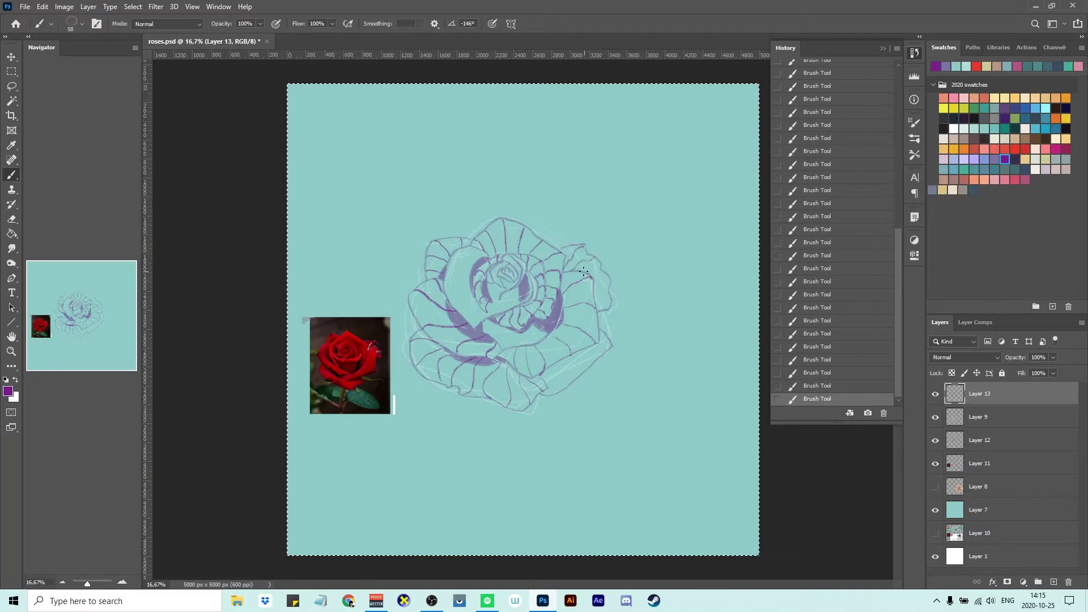
left_click_drag(587, 271, 603, 300)
left_click_drag(503, 345, 566, 309)
key("ctrl+z")
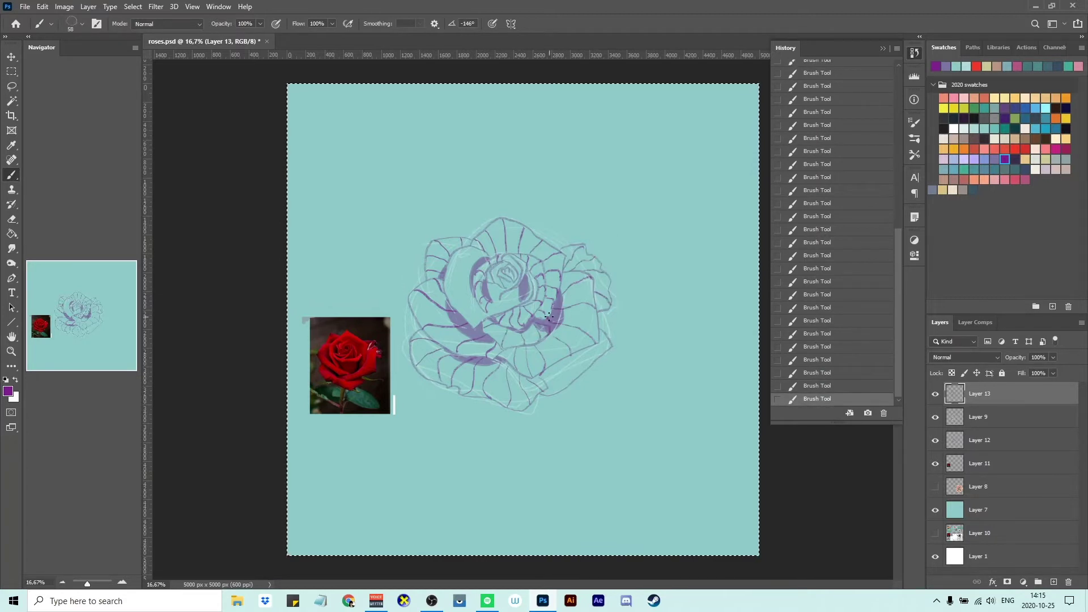
left_click_drag(456, 272, 468, 280)
mouse_move(474, 317)
left_mouse_down()
mouse_move(465, 300)
mouse_move(485, 331)
left_mouse_up()
Save the document and start brushing on a new Layer 14 above Layer 13.
key("ctrl+s")
key("ctrl+shift+alt+n")
left_click_drag(510, 249, 526, 243)
Shade the rose's lower and right petals with darker purple strokes.
key("alt+]")
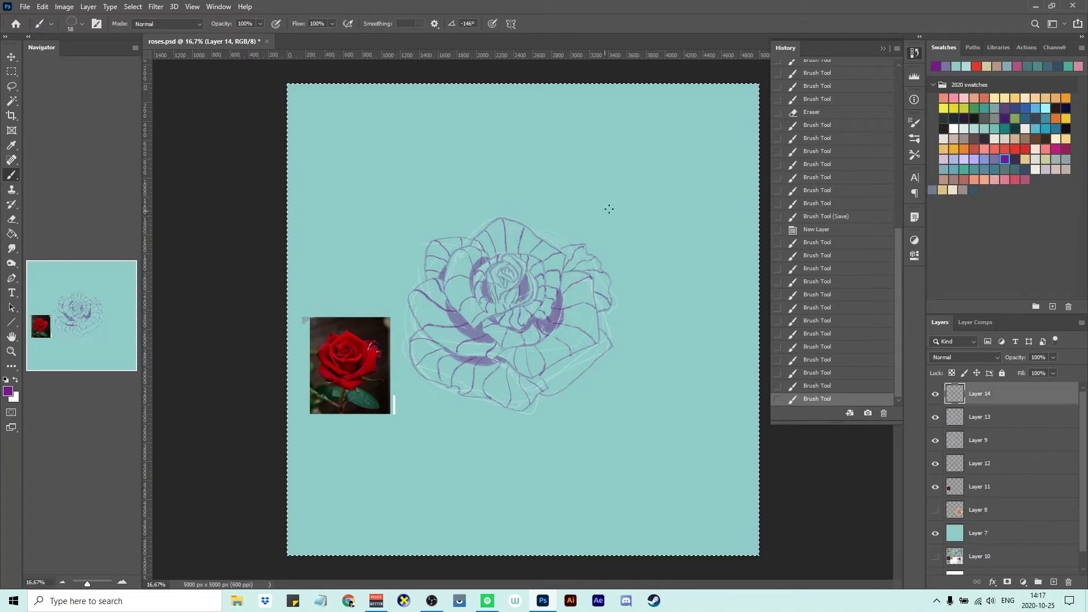
left_click_drag(498, 278, 513, 281)
key("ctrl+z")
key("ctrl+z")
key("ctrl+z")
key("ctrl+shift+z")
key("ctrl+shift+z")
key("ctrl+shift+z")
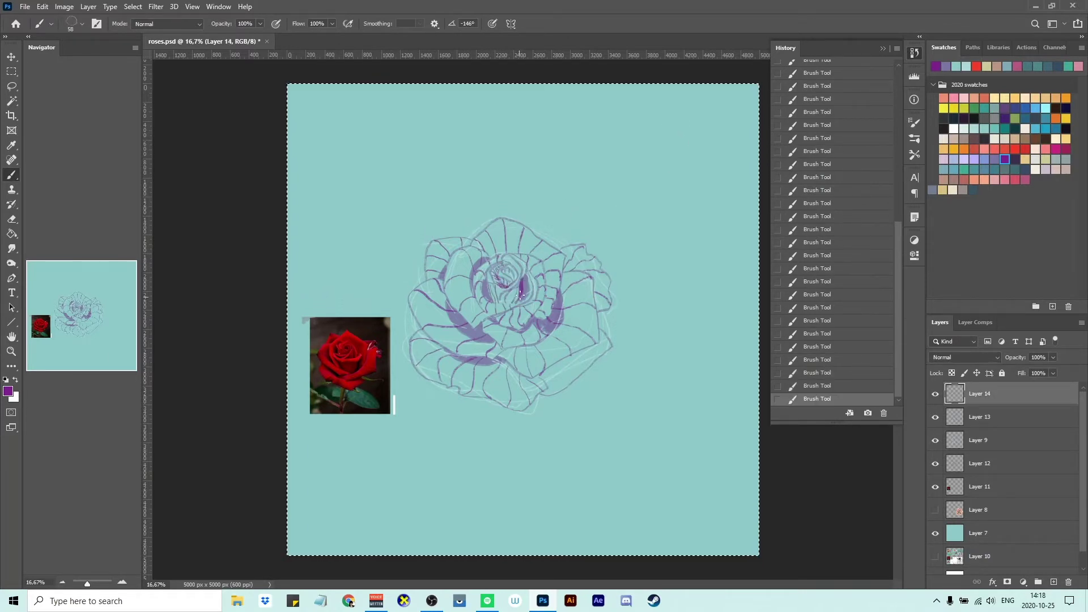
left_click_drag(494, 358, 462, 361)
left_click_drag(532, 327, 558, 294)
left_click_drag(520, 332, 507, 328)
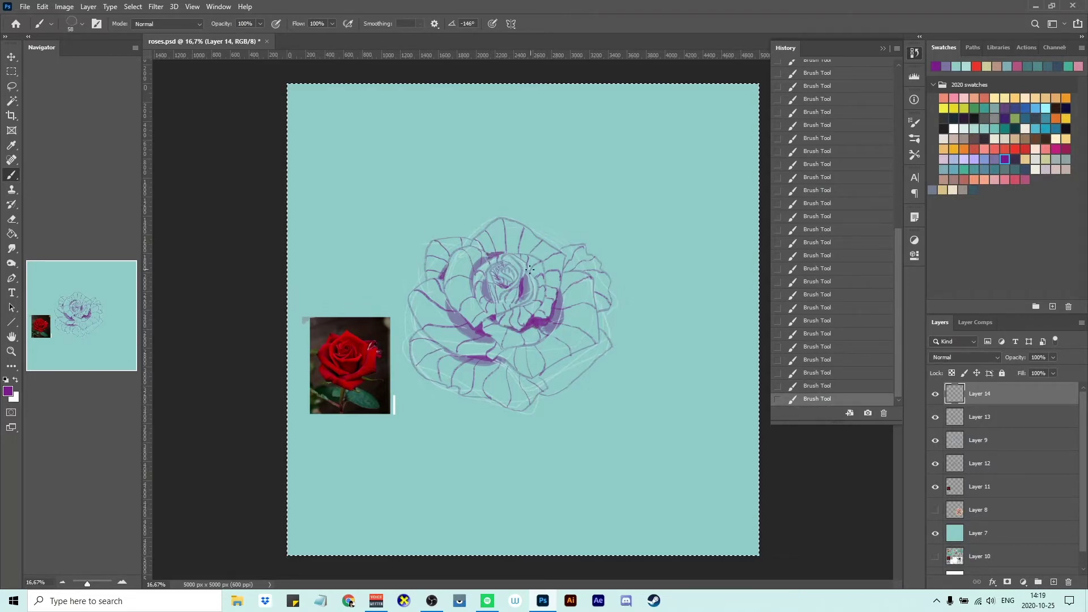
Hatch the top petal on a temporary layer and merge it into Layer 14.
key("ctrl+shift+alt+n")
left_click_drag(481, 233, 499, 255)
mouse_move(509, 218)
left_mouse_down()
mouse_move(530, 254)
mouse_move(553, 259)
mouse_move(550, 281)
mouse_move(561, 287)
left_mouse_up()
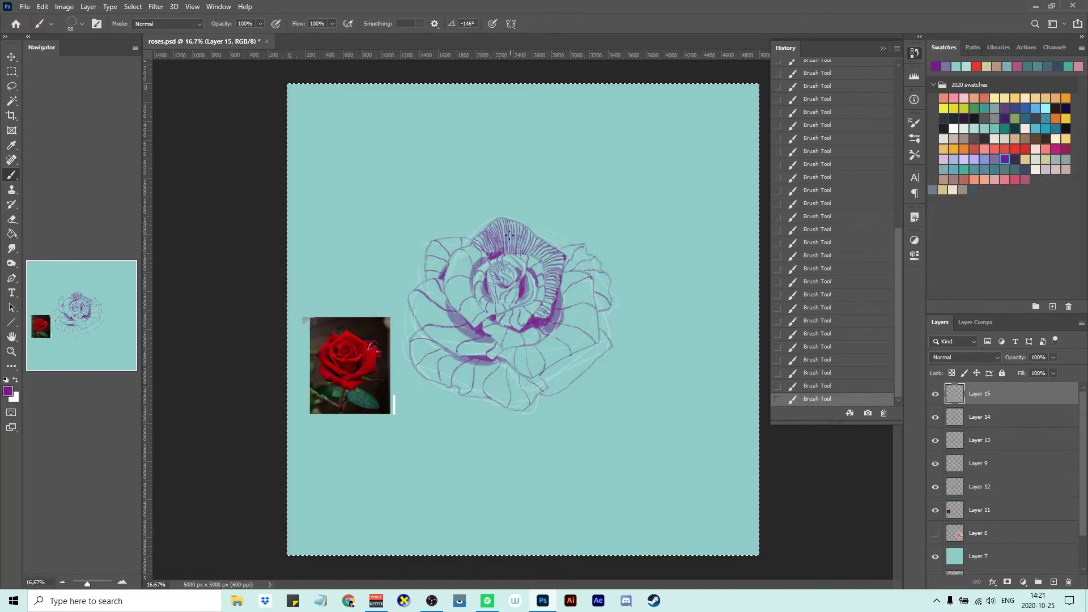
key("ctrl+e")
Hatch the upper-left petal and centre, save, and erase stray marks.
left_click_drag(486, 250, 468, 266)
mouse_move(471, 247)
left_mouse_down()
mouse_move(476, 270)
mouse_move(446, 280)
mouse_move(453, 316)
mouse_move(492, 315)
mouse_move(510, 290)
mouse_move(498, 320)
mouse_move(516, 328)
left_mouse_up()
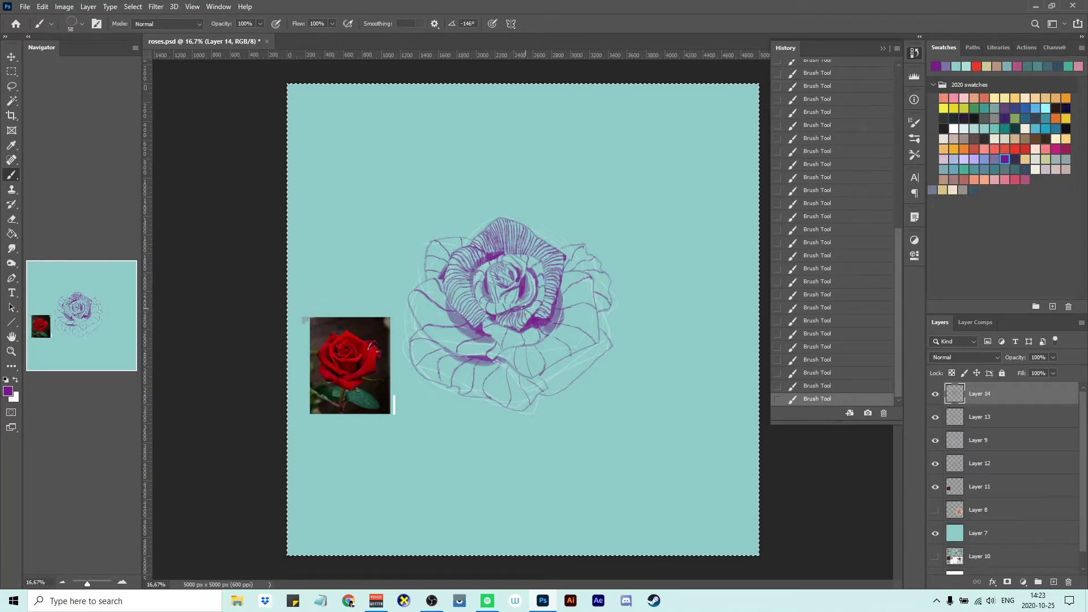
key("ctrl+s")
mouse_move(498, 252)
left_mouse_down()
mouse_move(470, 281)
mouse_move(498, 294)
mouse_move(490, 328)
mouse_move(504, 347)
mouse_move(595, 342)
left_mouse_up()
key("e")
key("b")
Hatch the rose's right, centre and left petals in purple.
mouse_move(553, 310)
left_mouse_down()
mouse_move(597, 329)
mouse_move(564, 363)
left_mouse_up()
left_click_drag(563, 295, 592, 301)
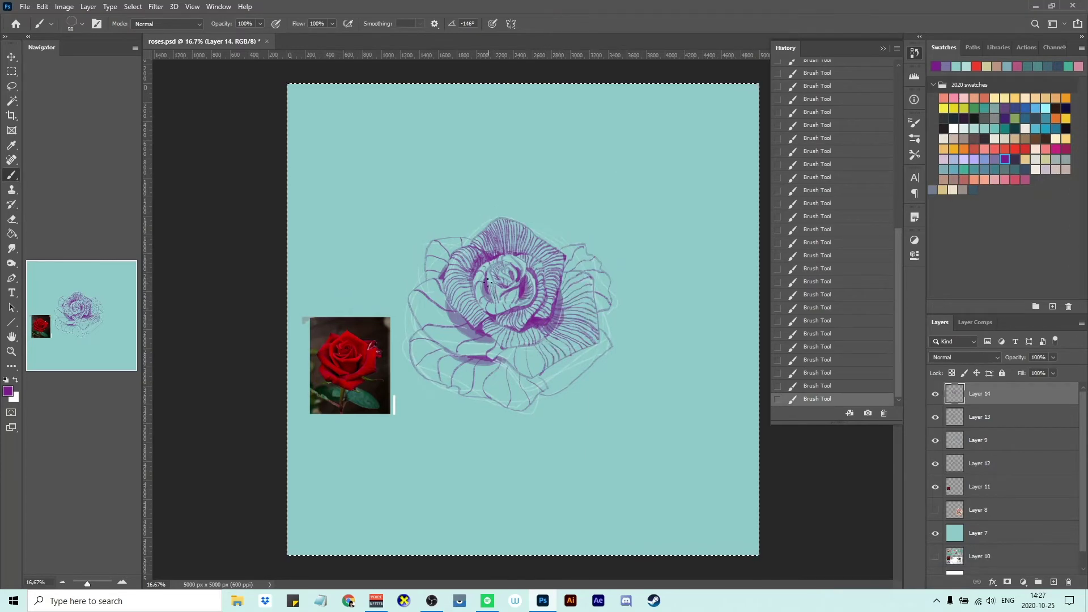
mouse_move(488, 283)
left_mouse_down()
mouse_move(491, 299)
mouse_move(499, 283)
left_mouse_up()
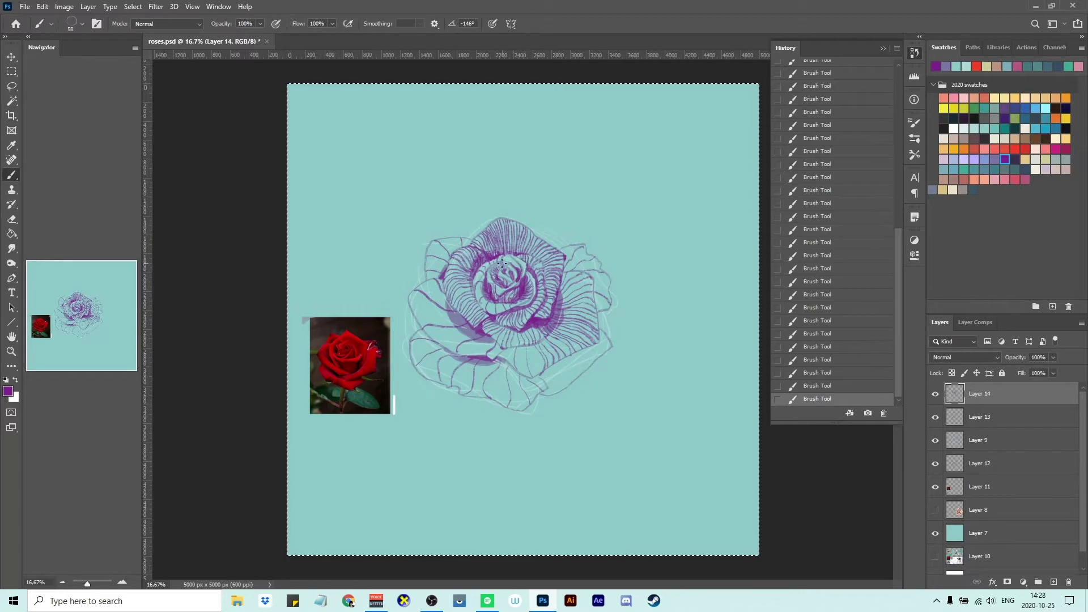
left_click_drag(535, 272, 510, 263)
left_click_drag(433, 281, 478, 354)
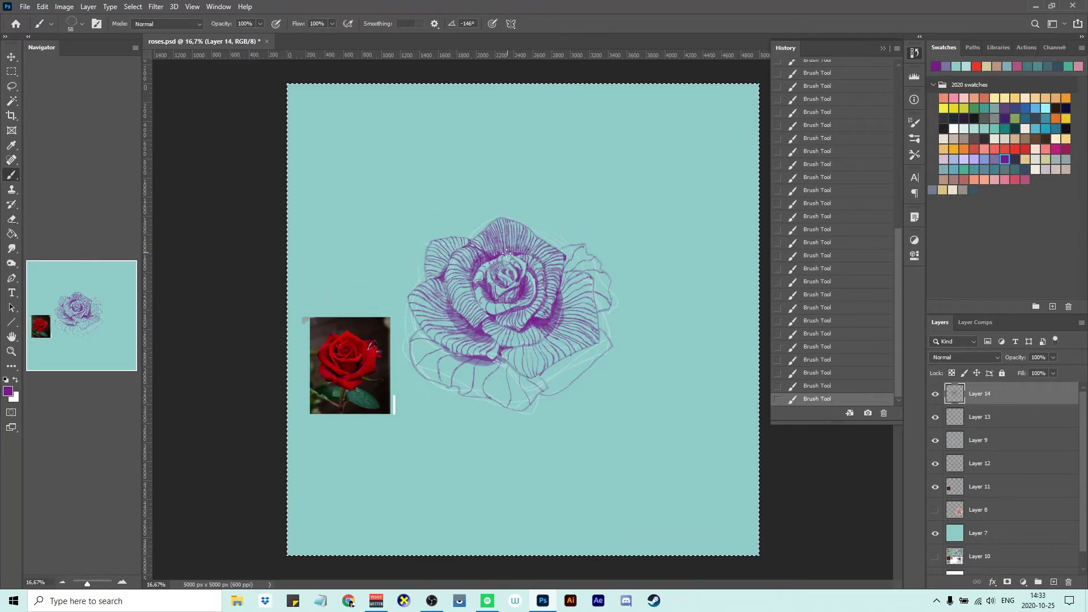
Erase small marks near the top, then hatch the right and lower petals.
key("e")
left_click_drag(502, 238, 512, 222)
key("b")
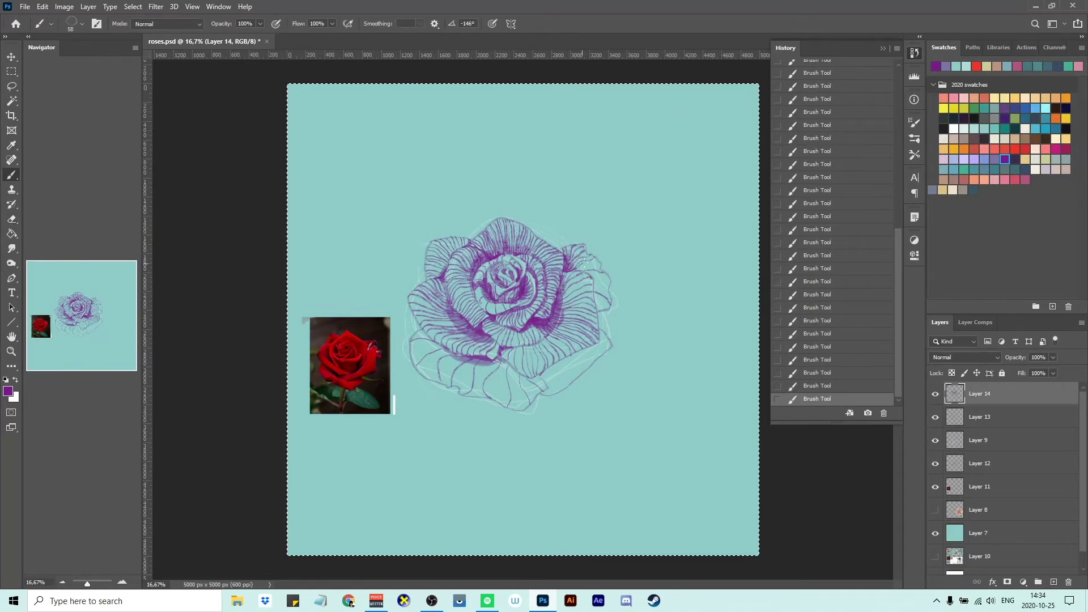
mouse_move(586, 267)
left_mouse_down()
mouse_move(609, 286)
mouse_move(603, 309)
left_mouse_up()
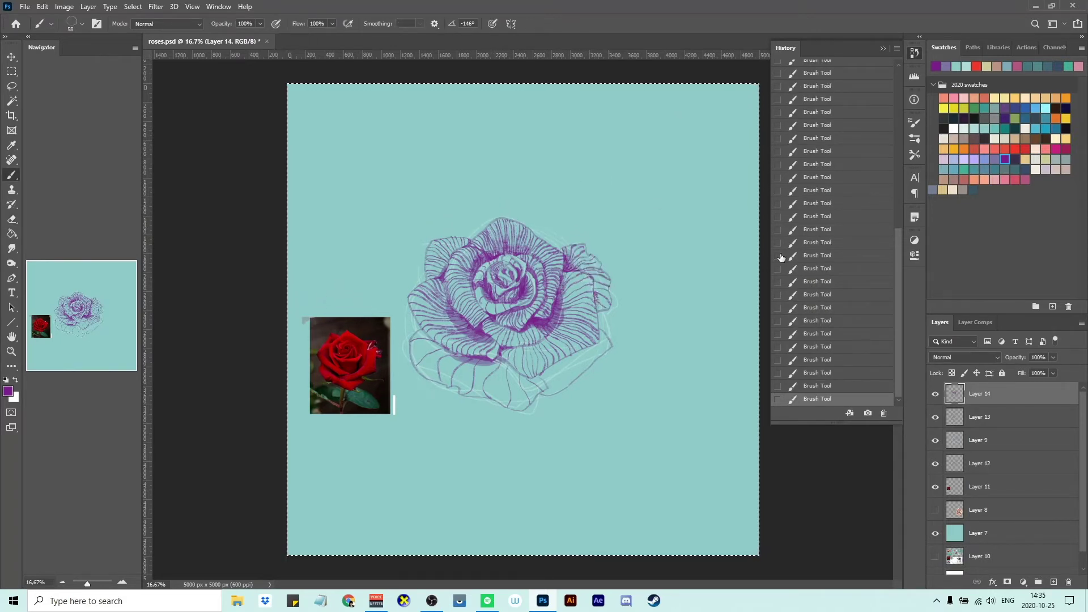
left_click_drag(476, 362, 481, 397)
mouse_move(496, 366)
left_mouse_down()
mouse_move(502, 400)
mouse_move(518, 408)
left_mouse_up()
mouse_move(453, 360)
left_mouse_down()
mouse_move(445, 383)
mouse_move(416, 345)
mouse_move(476, 391)
left_mouse_up()
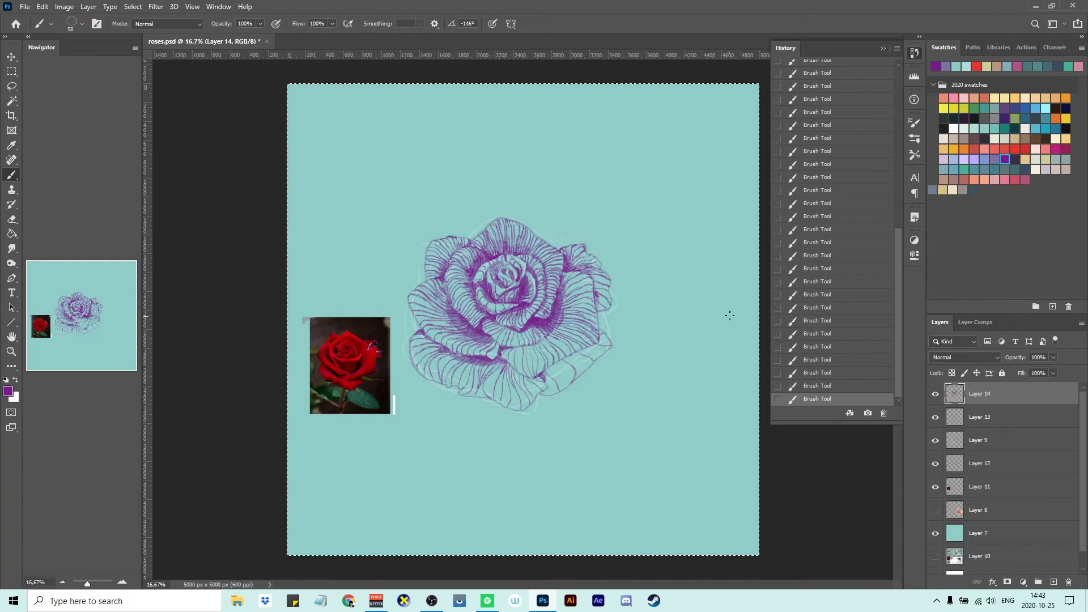
Erase stray marks on layer e with a 62 px eraser.
key("e")
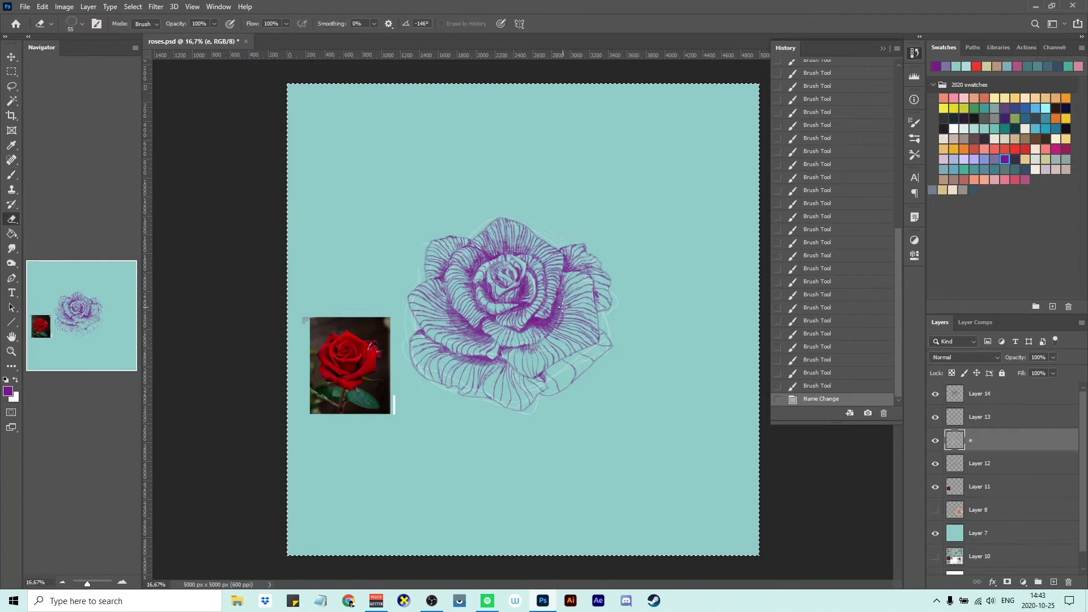
mouse_move(553, 300)
left_mouse_down()
mouse_move(566, 331)
mouse_move(612, 346)
left_mouse_up()
right_click(618, 292)
left_click(631, 340)
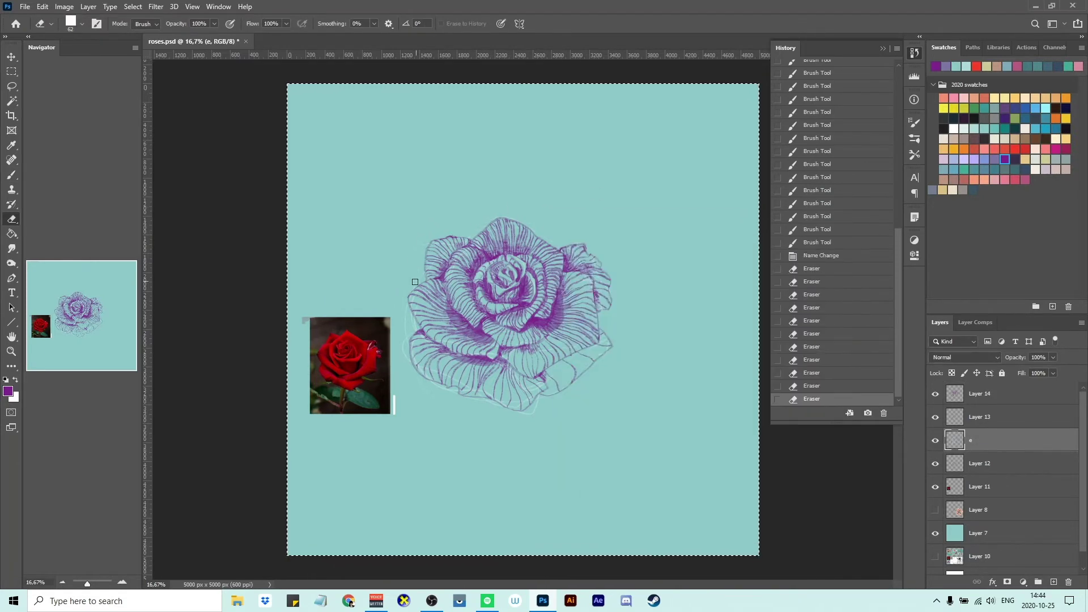
key("ctrl+bracketleft")
left_click_drag(493, 351, 516, 371)
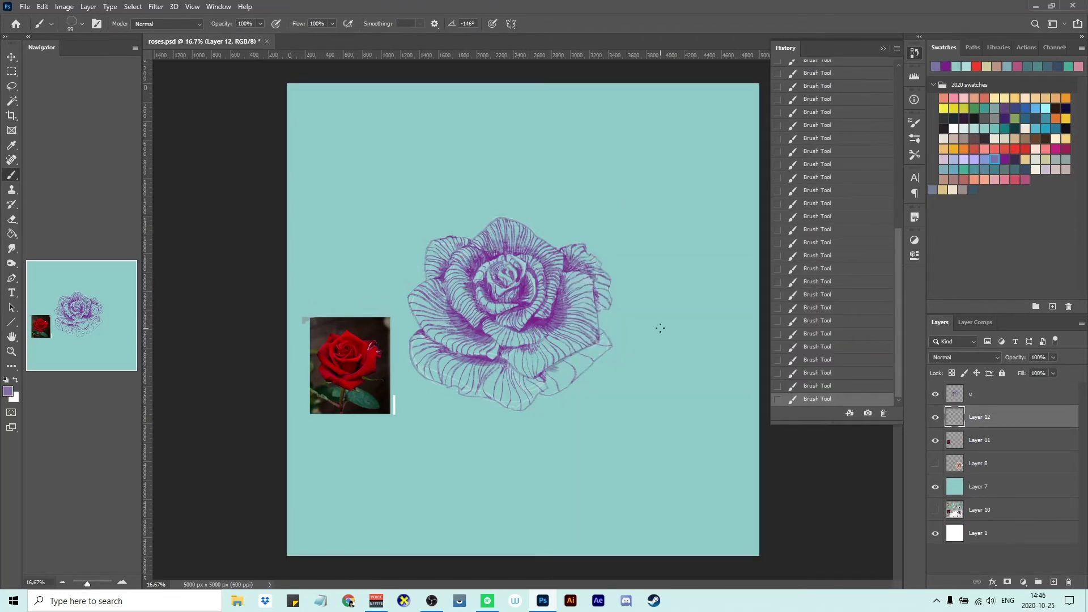
Undo recent strokes near the rose's right edge, then redo the last one.
key("alt+bracketright")
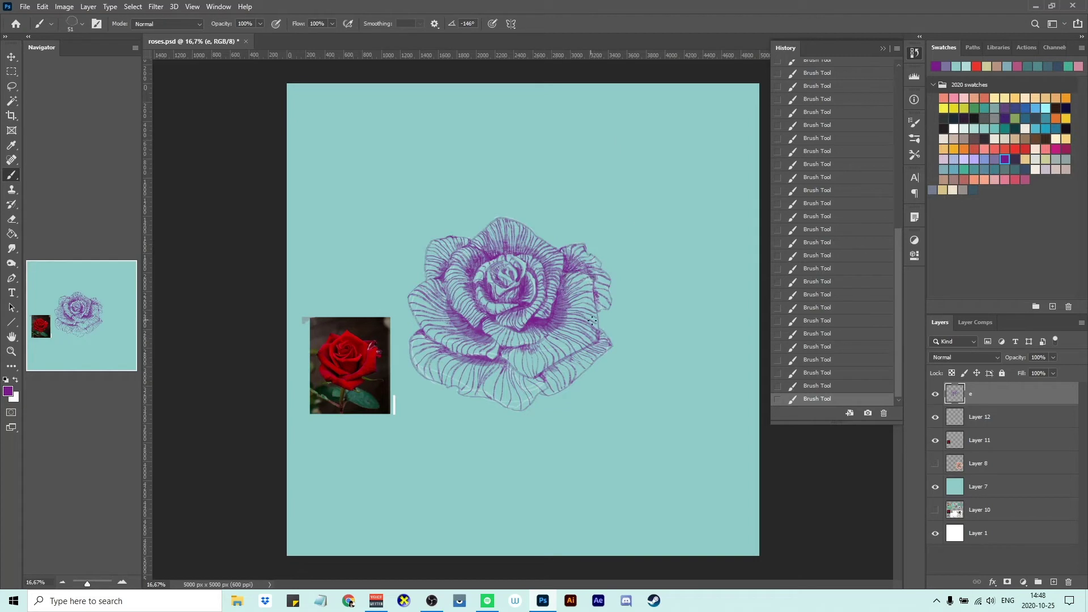
key("ctrl+z")
key("ctrl+z")
key("ctrl+z")
key("ctrl+z")
key("ctrl+z")
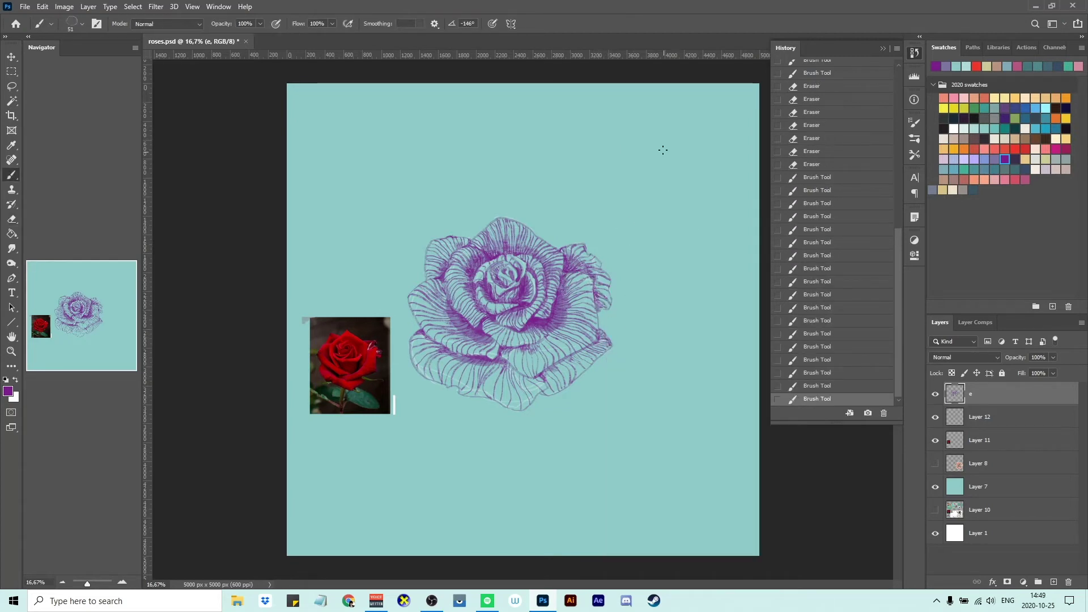
key("e")
key("ctrl+z")
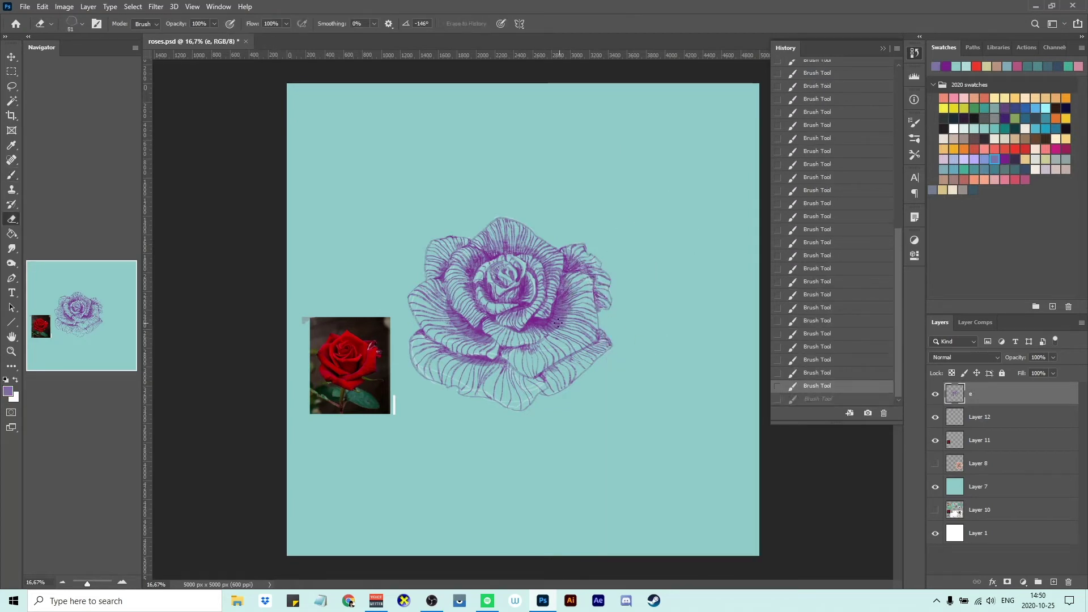
key("ctrl+shift+z")
Merge layer e into Layer 12, add a new layer, and choose a lighter purple.
key("b")
left_click(547, 332, "alt")
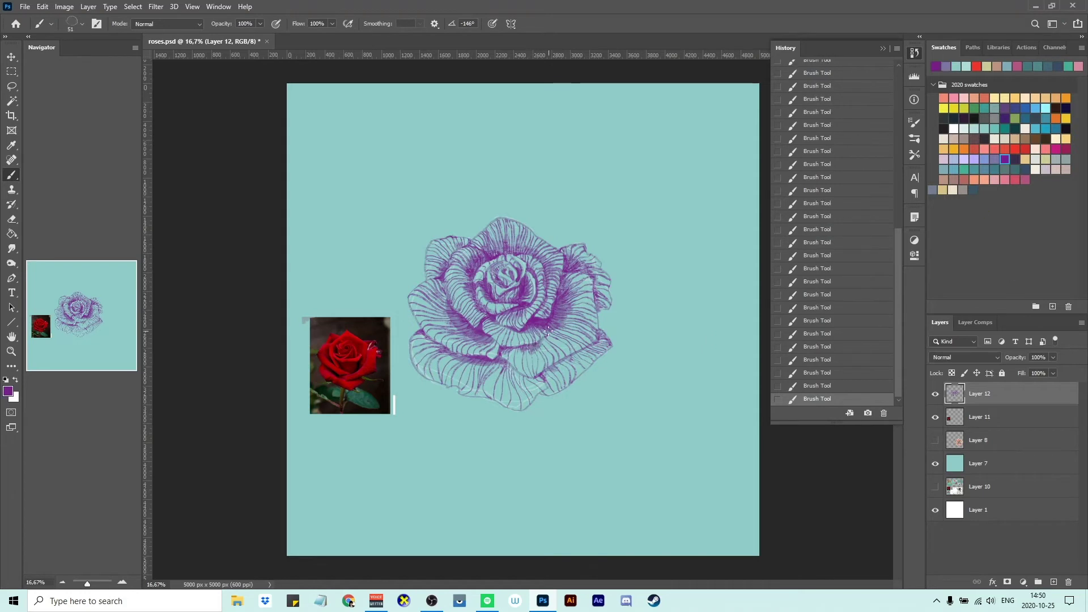
key("ctrl+shift+alt+n")
left_click(576, 297, "alt")
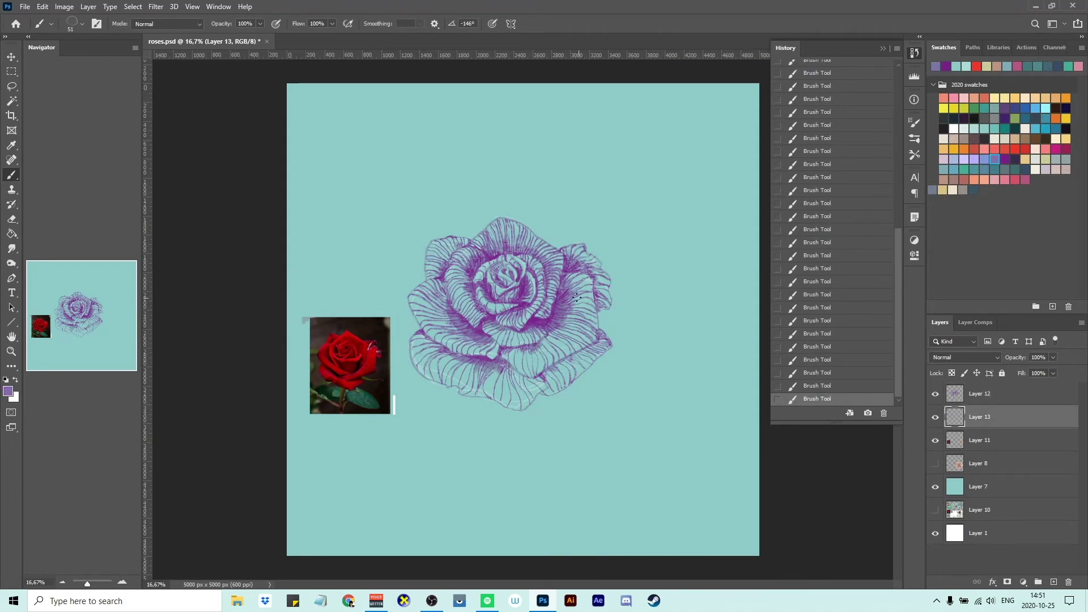
key("ctrl+z")
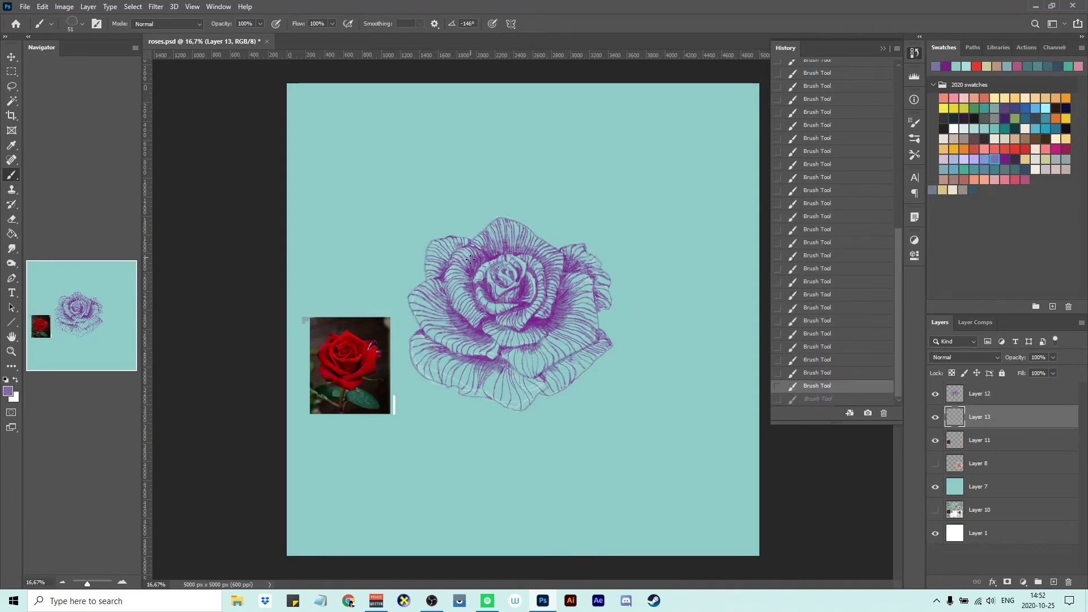
key("ctrl+shift+z")
Merge Layer 12 into Layer 13, add Layer 14 beneath, and choose pink.
key("alt+bracketright")
key("ctrl+e")
key("ctrl+shift+alt+n")
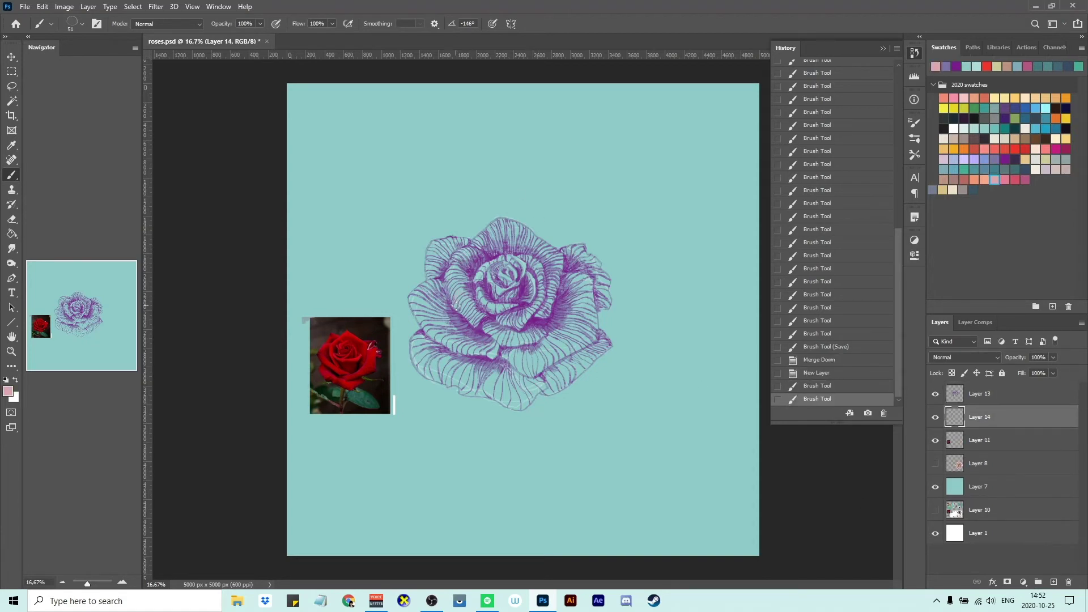
left_click(994, 179)
Paint light cream highlight strokes on the rose on new Layer 15.
left_click(1055, 139)
key("ctrl+shift+alt+n")
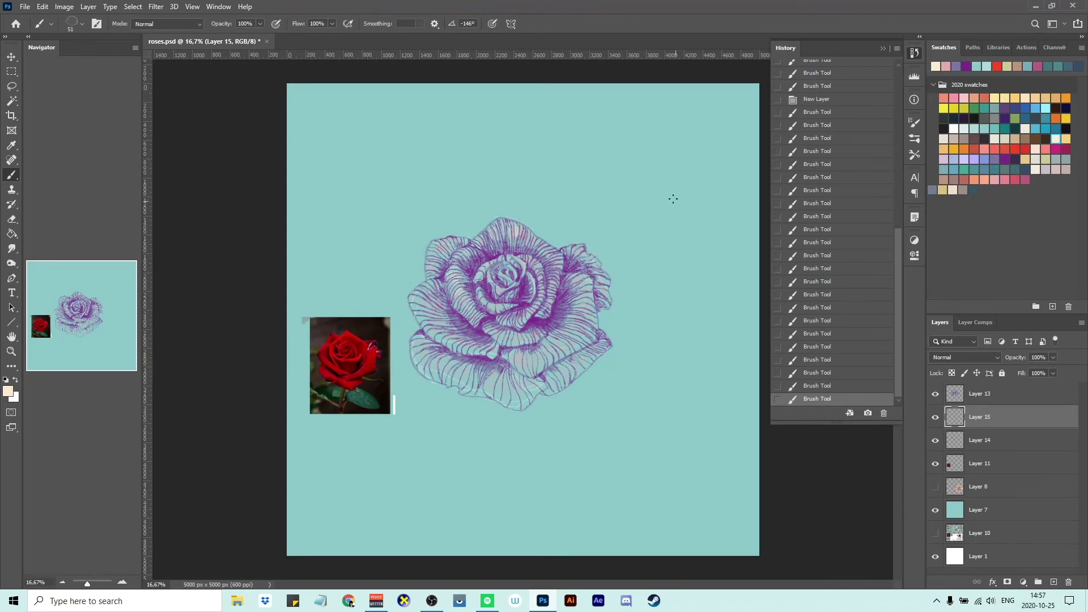
left_click_drag(673, 199, 598, 182)
Paint light purple strokes over the petals on new Layer 16.
left_click(994, 159)
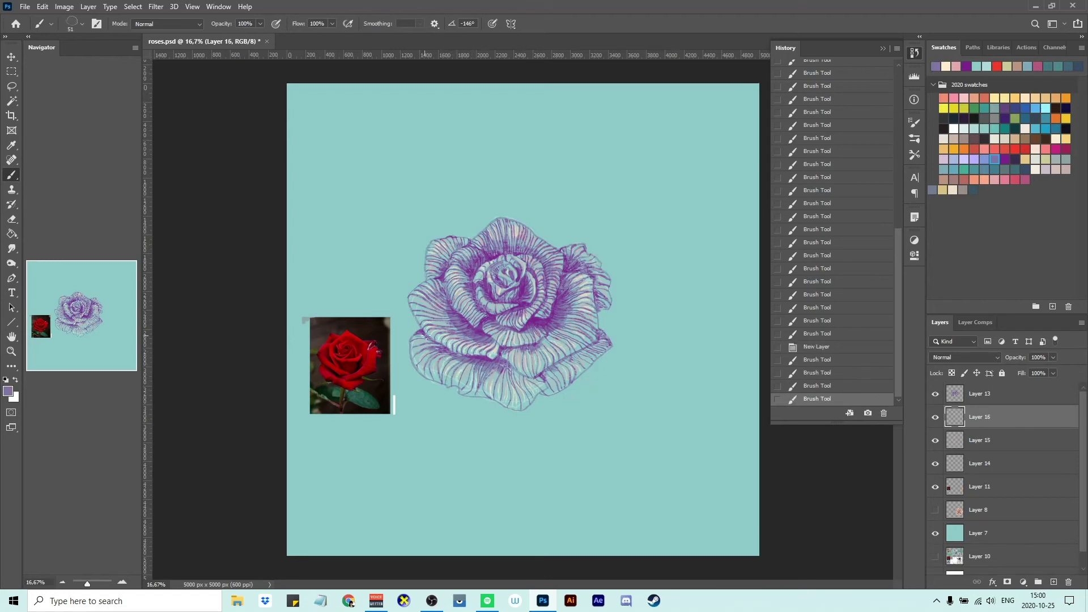
key("ctrl+shift+alt+n")
mouse_move(545, 338)
left_mouse_down()
mouse_move(597, 306)
mouse_move(463, 272)
left_mouse_up()
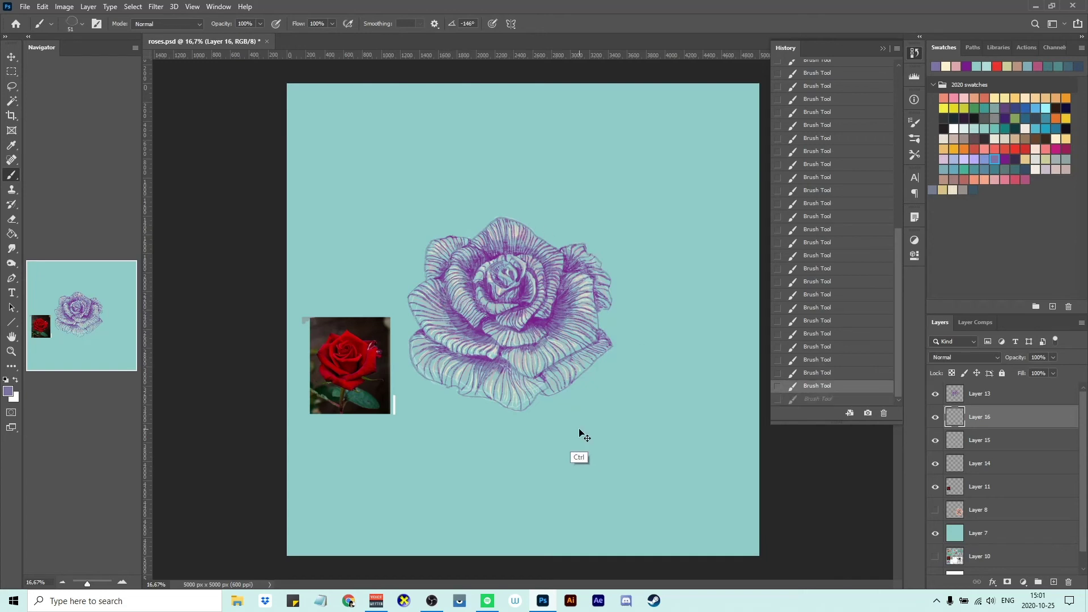
Add Layer 17 on top and paint blue and dark teal accent strokes.
left_click(935, 440)
left_click(980, 393)
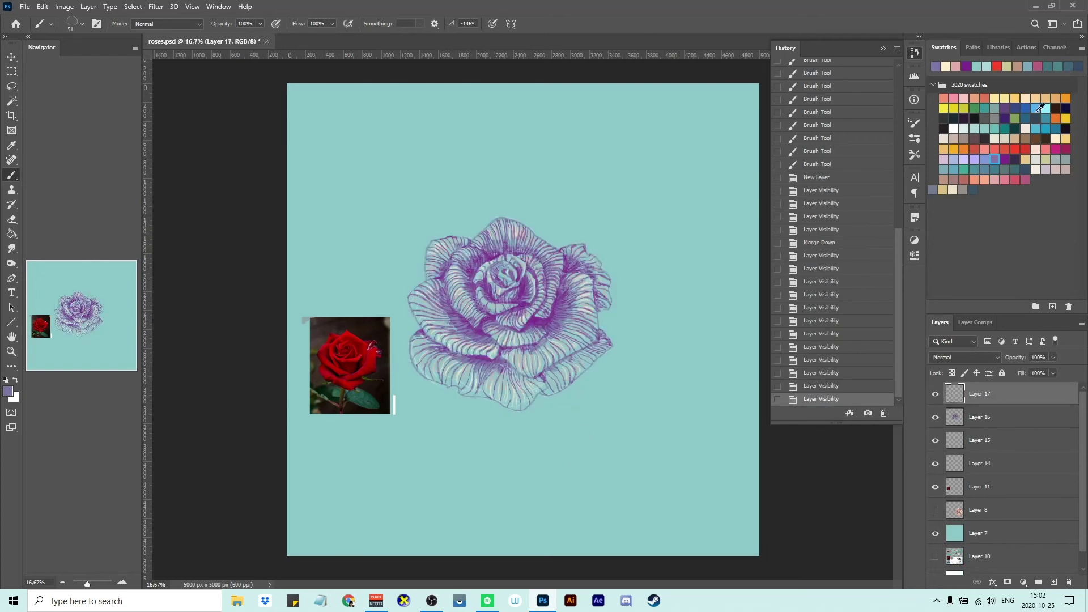
left_click_drag(539, 255, 492, 226)
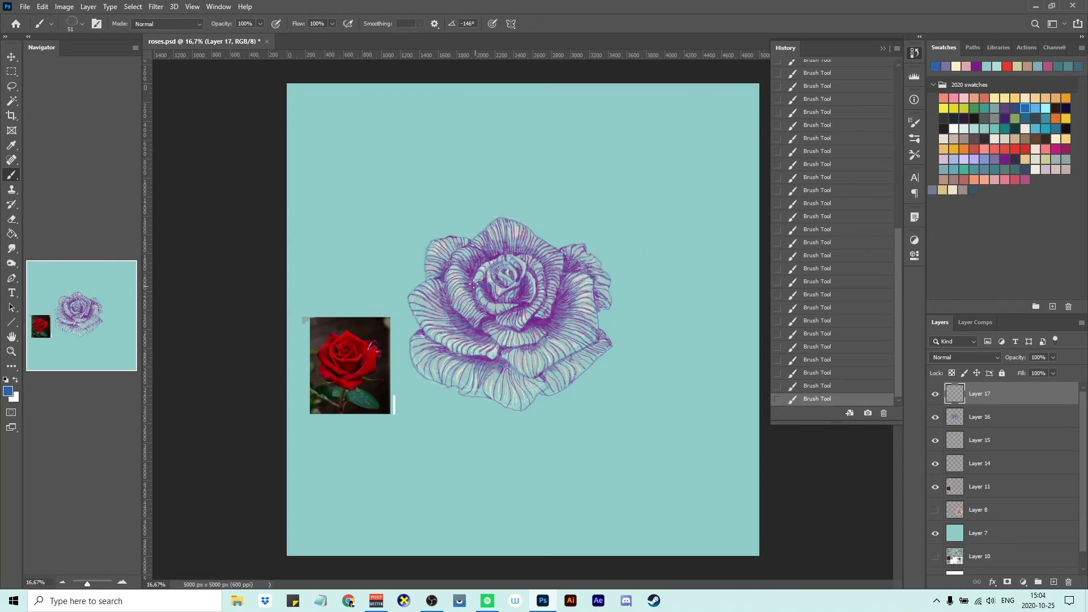
left_click_drag(557, 305, 573, 326)
left_click(619, 292, "alt")
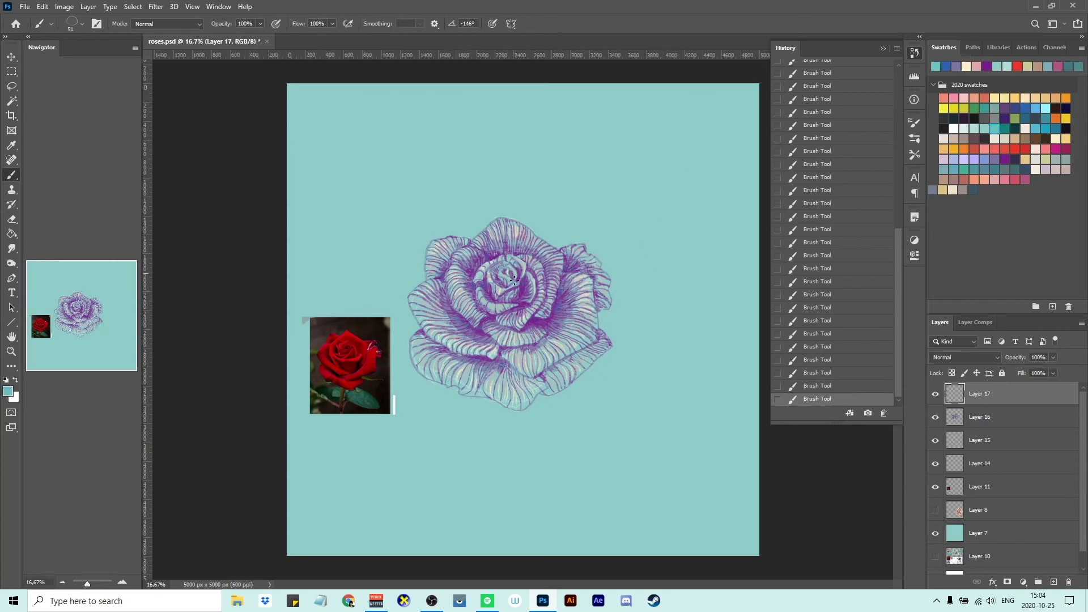
left_click(1004, 128)
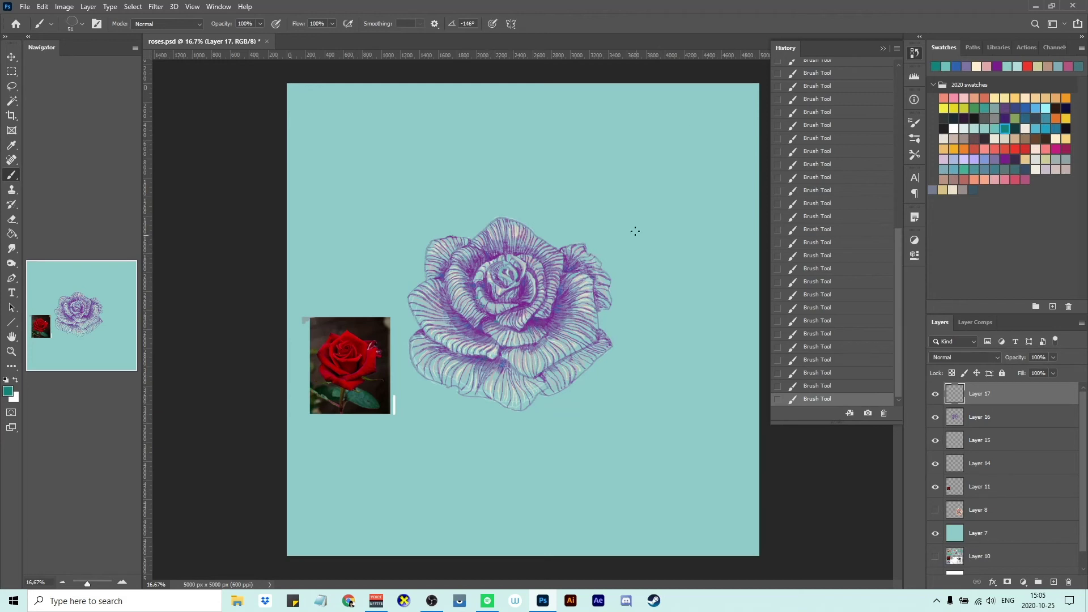
left_click_drag(671, 346, 558, 317)
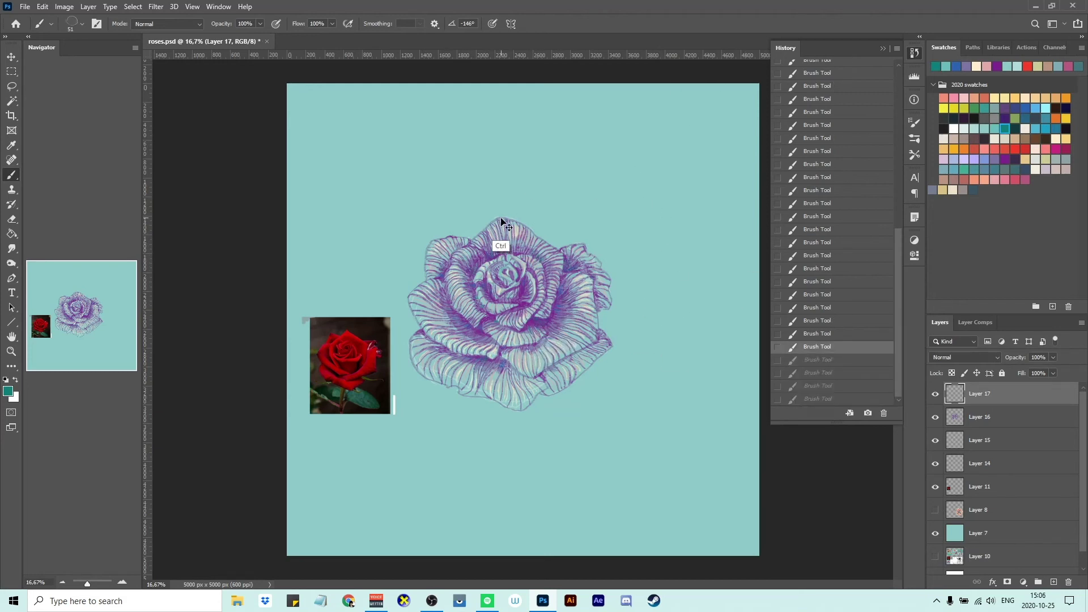
Paint more teal accent strokes across the petals, briefly trying light beige.
left_click_drag(498, 236, 464, 314)
left_click(1065, 138)
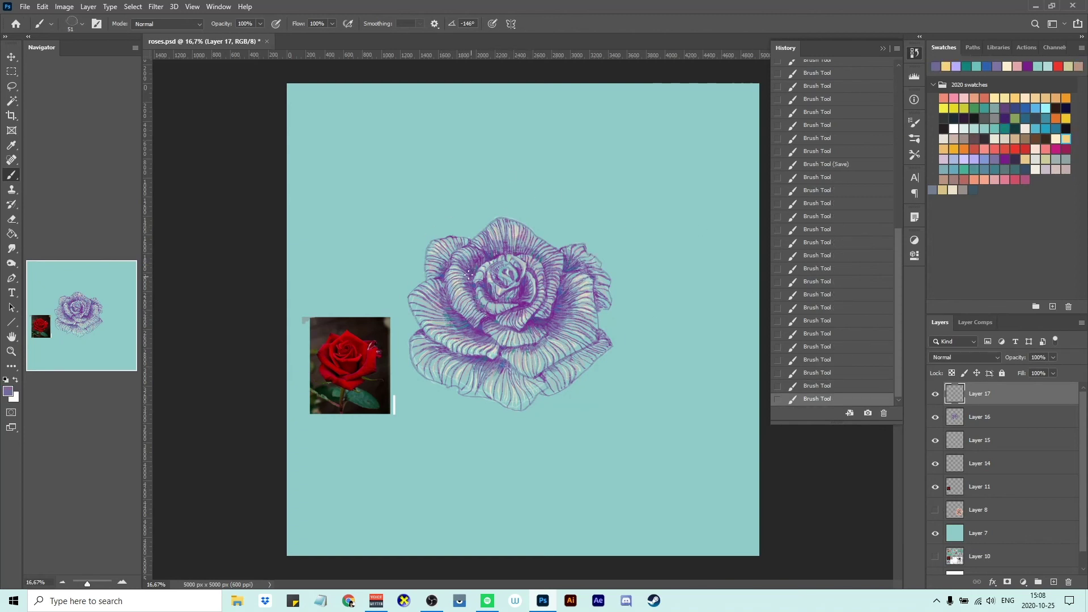
left_click(452, 319, "alt")
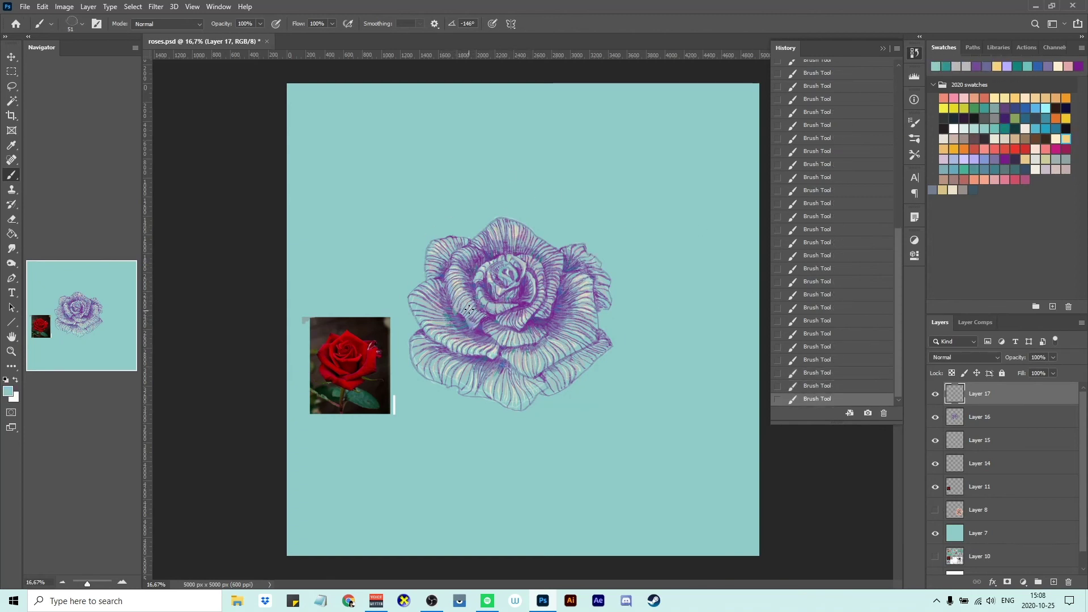
mouse_move(456, 308)
left_mouse_down()
mouse_move(467, 320)
mouse_move(524, 277)
left_mouse_up()
Sample purple, dark blue, teal, dark purple and lavender colours from the rose.
left_click(470, 286, "alt")
left_click(473, 311, "alt")
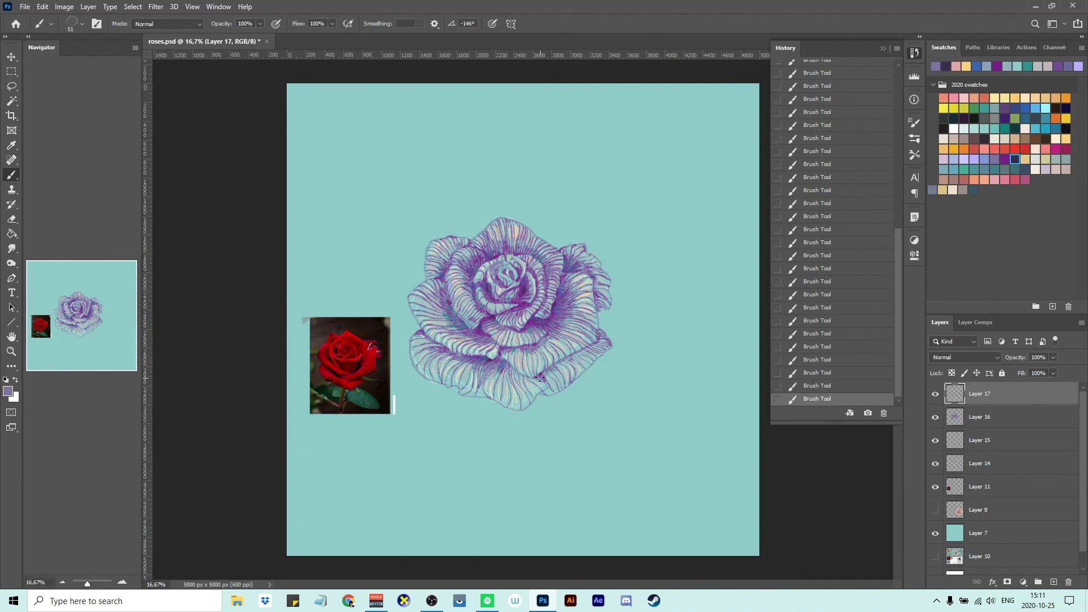
left_click(533, 376, "alt")
left_click(556, 371, "alt")
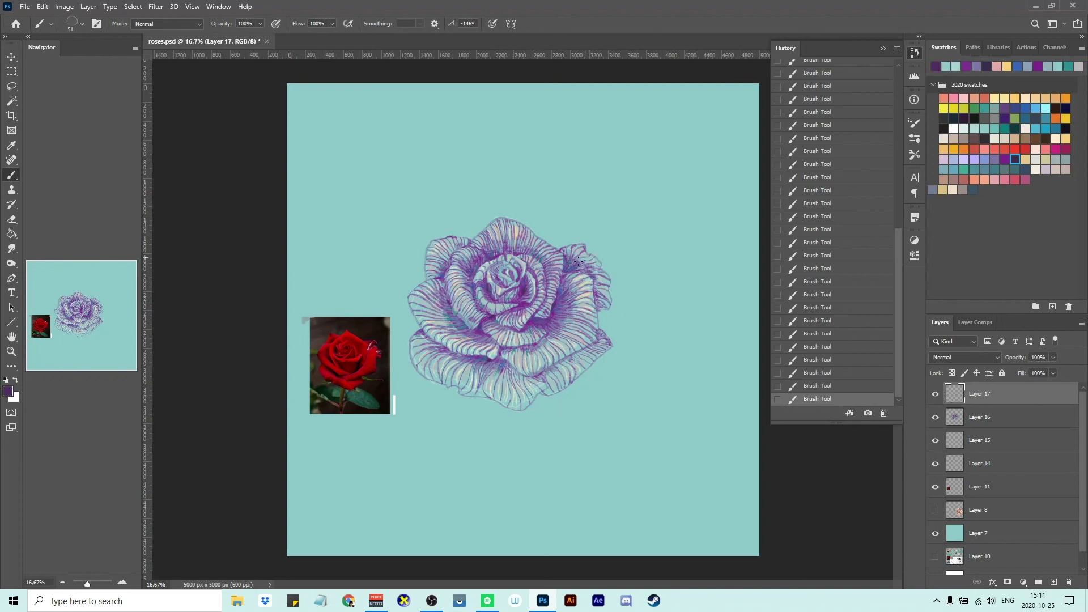
left_click(535, 352, "alt")
left_click(483, 280, "alt")
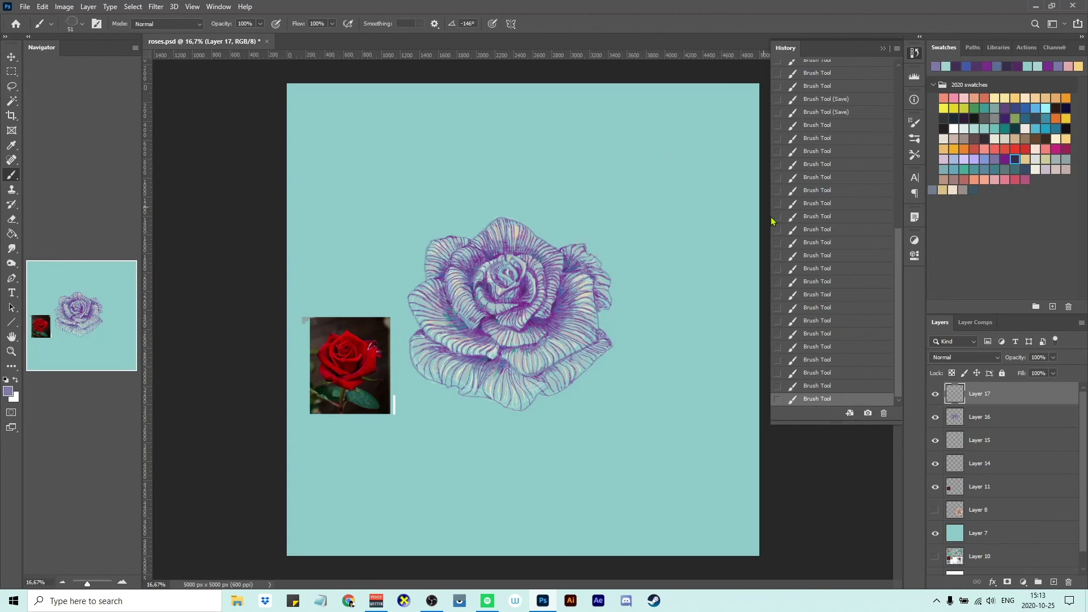
Save the layered rose drawing to roses.psd.
key("ctrl+s")
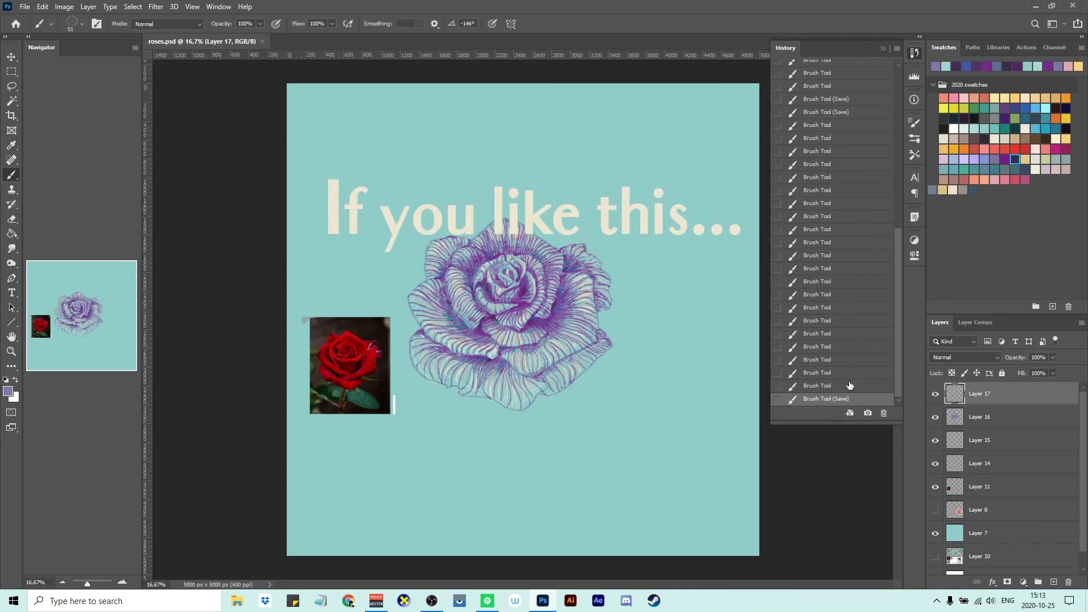